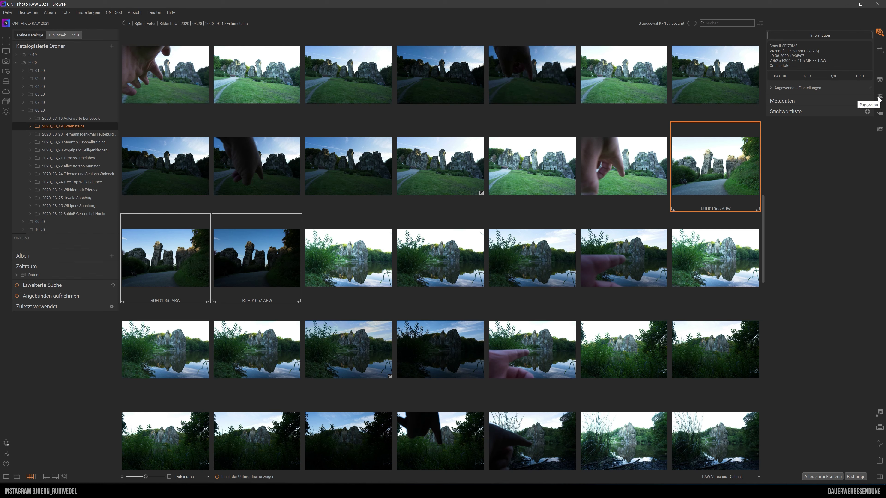
Step: Merge the three selected Externsteine exposures into an HDR using the HDR tool in the sidebar
click(880, 113)
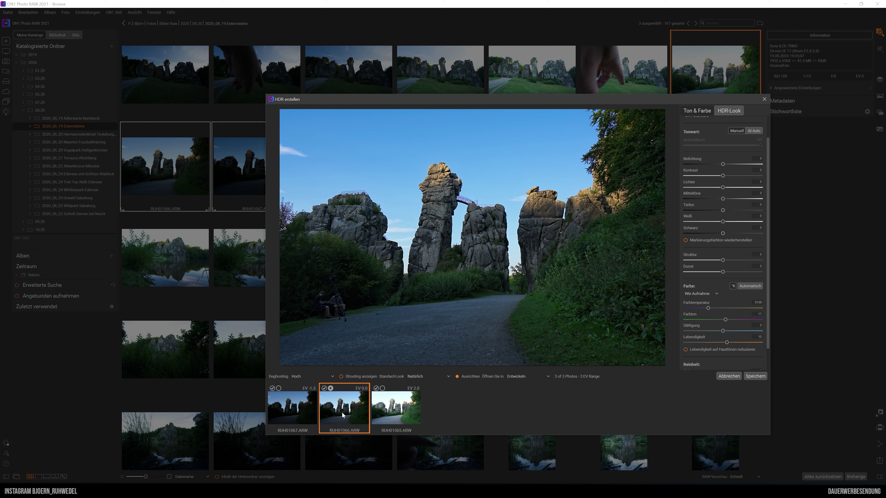
click(286, 405)
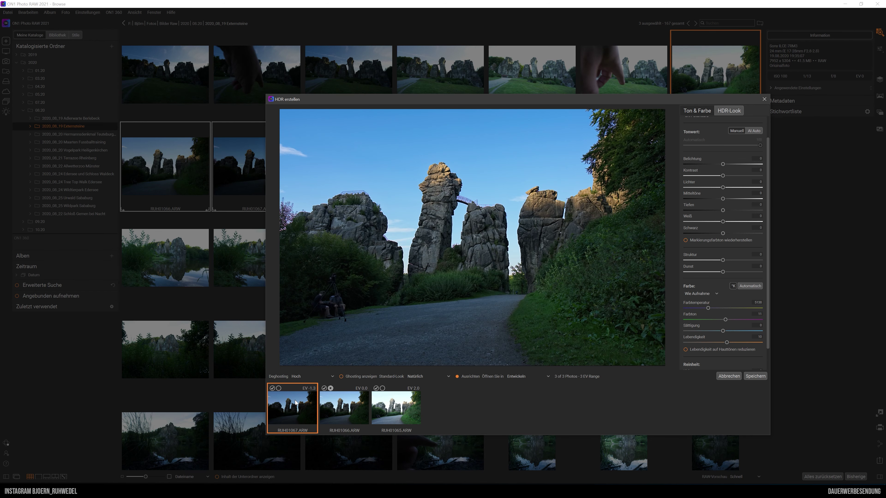
click(278, 388)
click(279, 389)
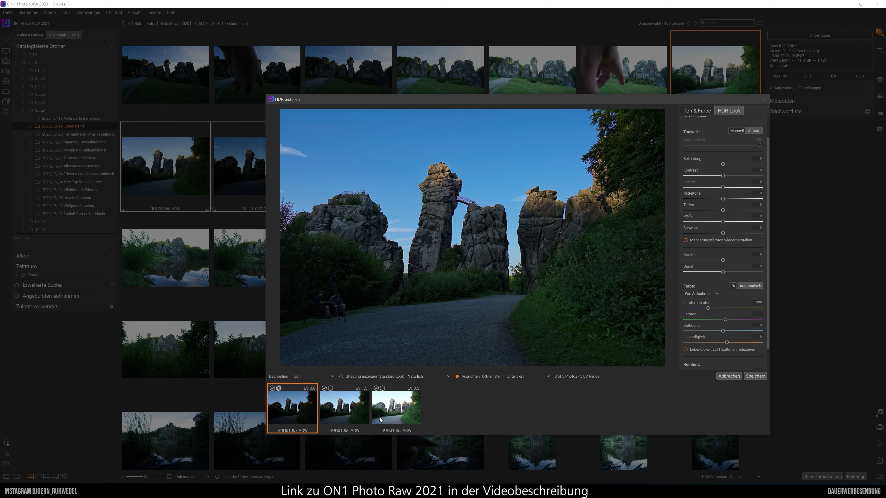
click(345, 408)
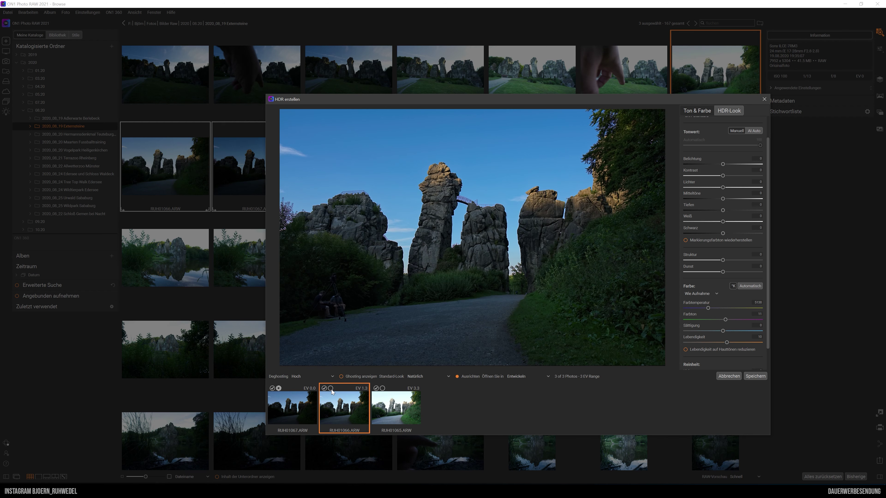
click(330, 389)
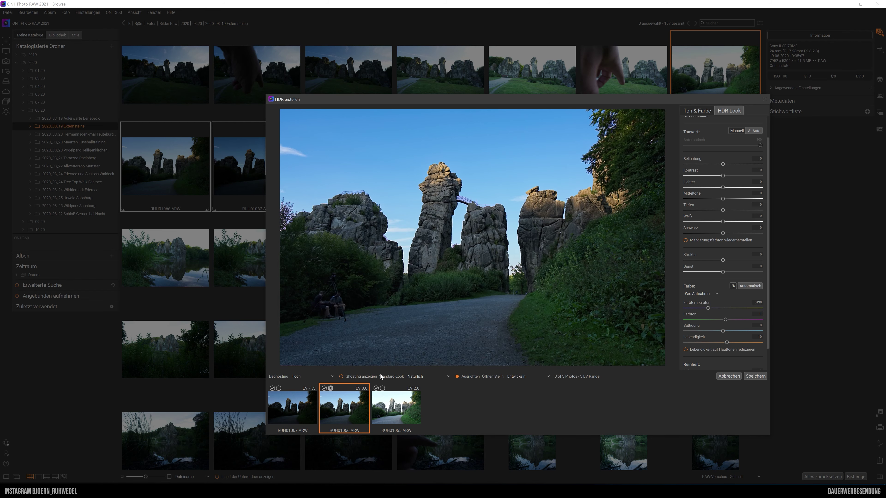
Step: Turn on Ghosting anzeigen to highlight ghosted areas in red, keeping Deghosting at Hoch
click(342, 376)
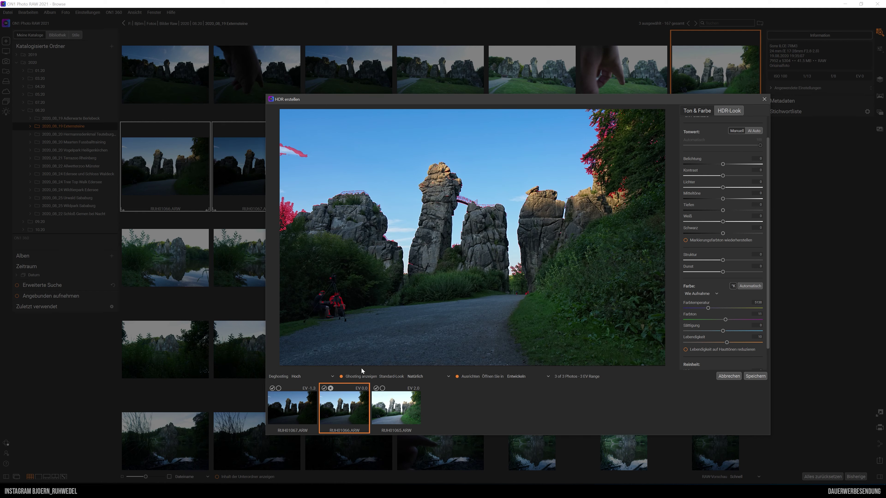
click(295, 377)
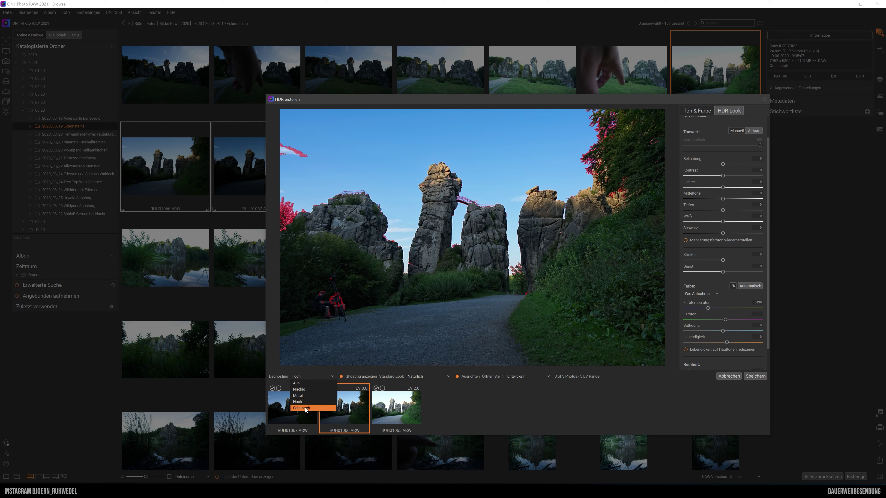
click(303, 402)
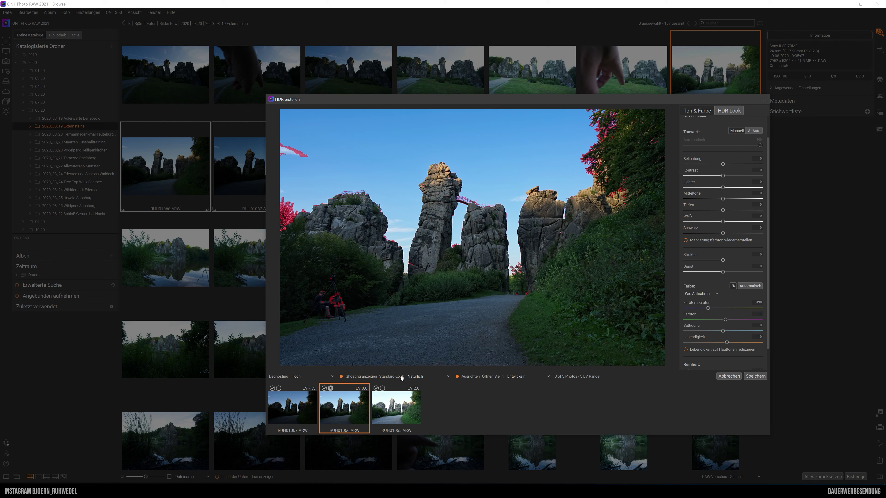
click(427, 376)
click(416, 377)
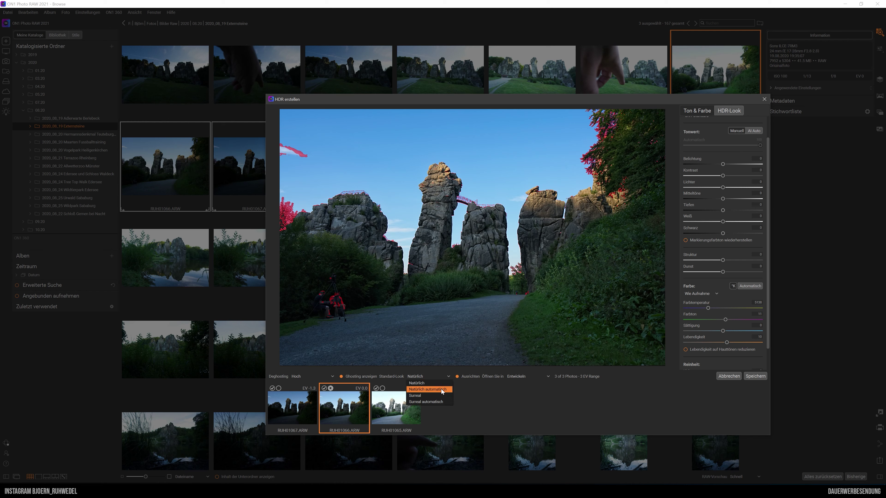
click(433, 390)
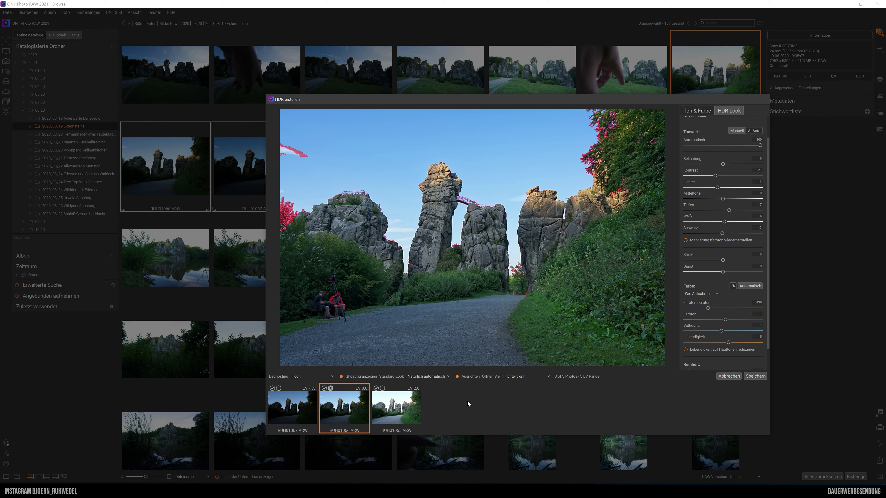
click(434, 377)
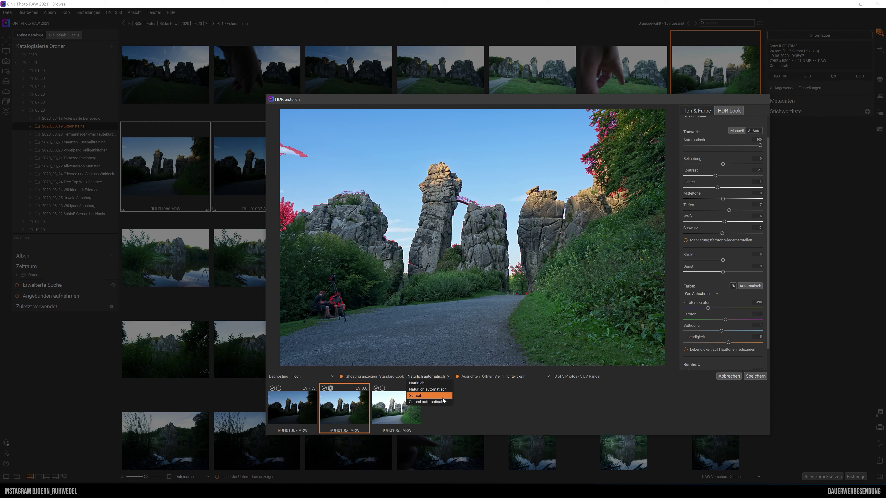
click(421, 395)
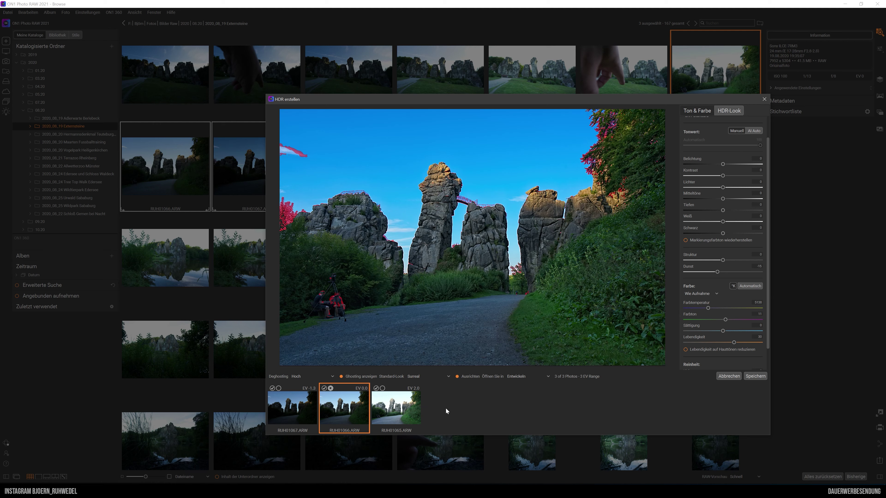
click(418, 377)
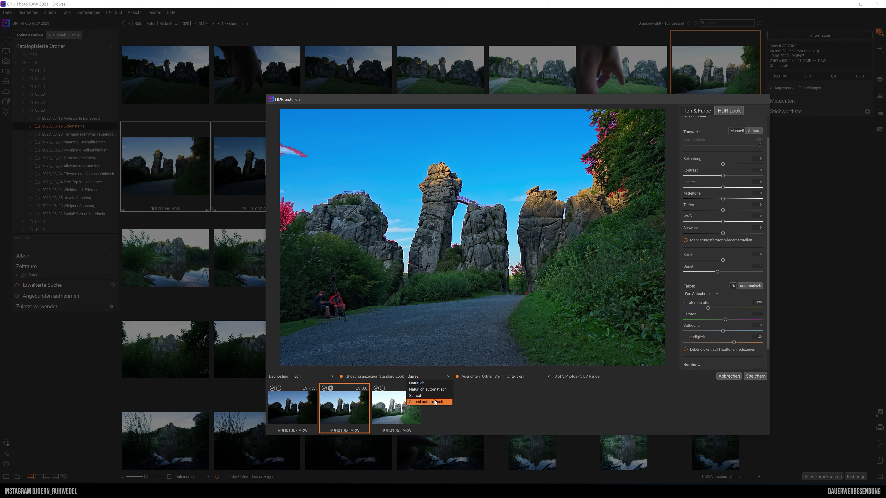
click(428, 402)
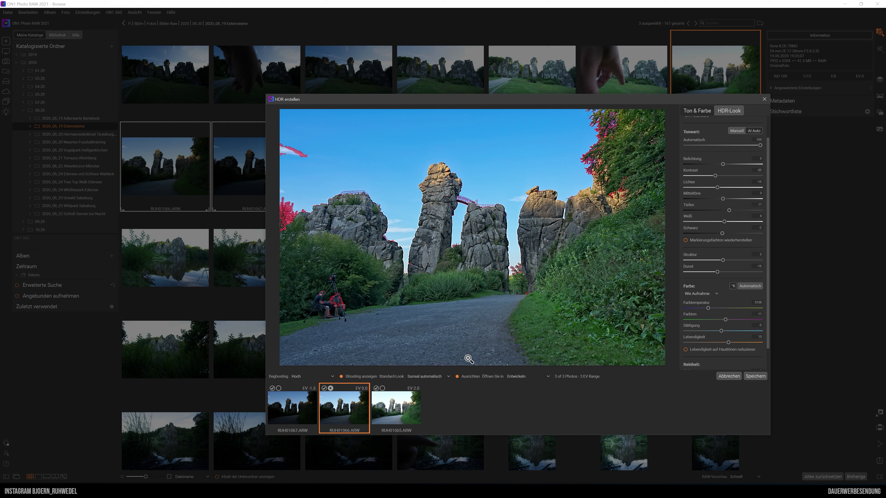
click(429, 376)
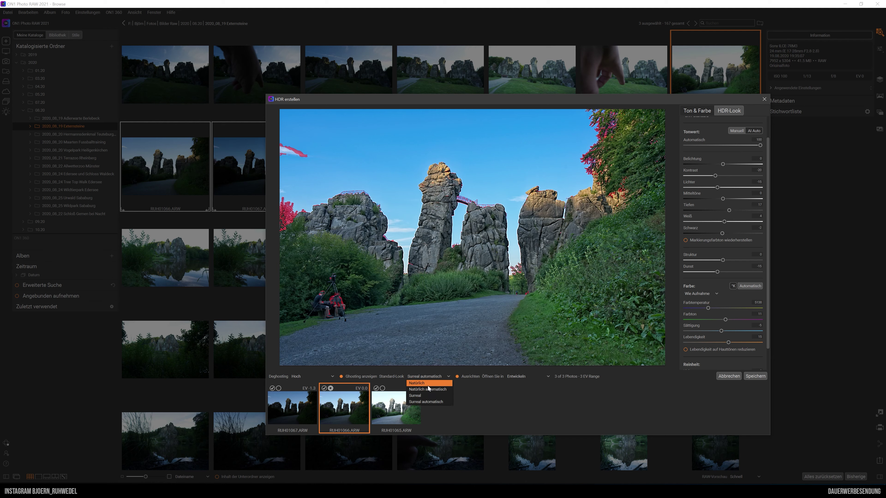
click(417, 383)
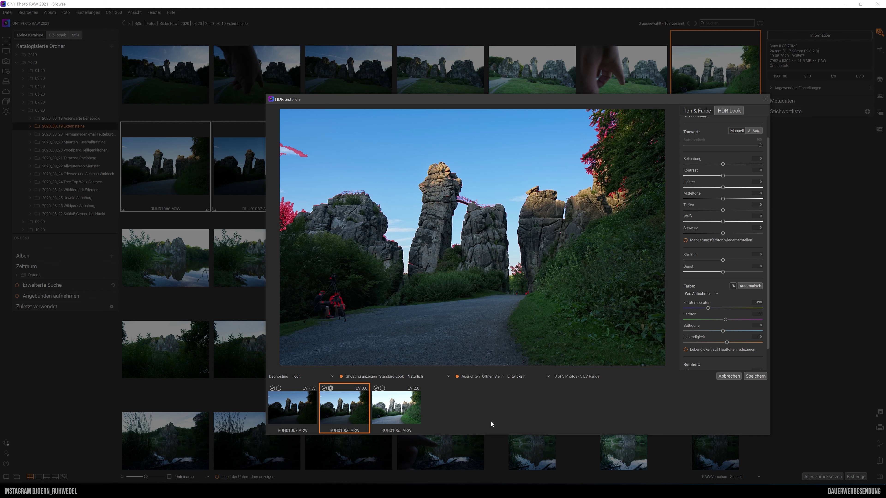
click(516, 377)
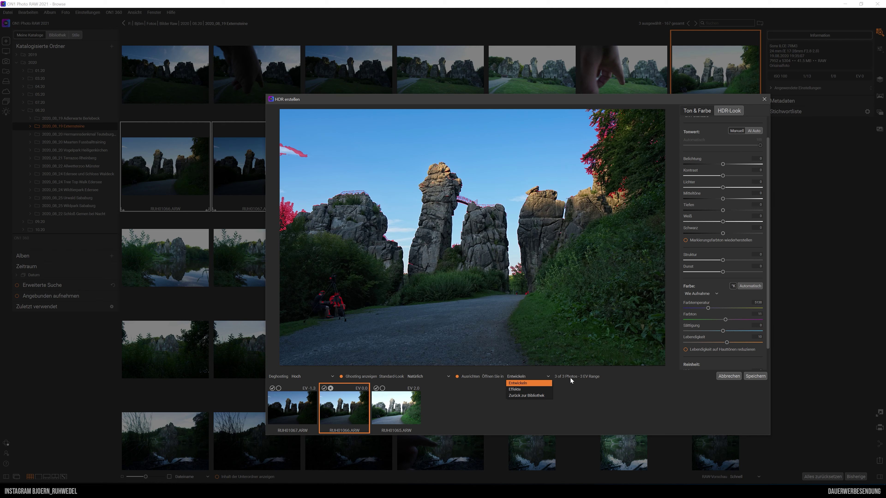
click(575, 386)
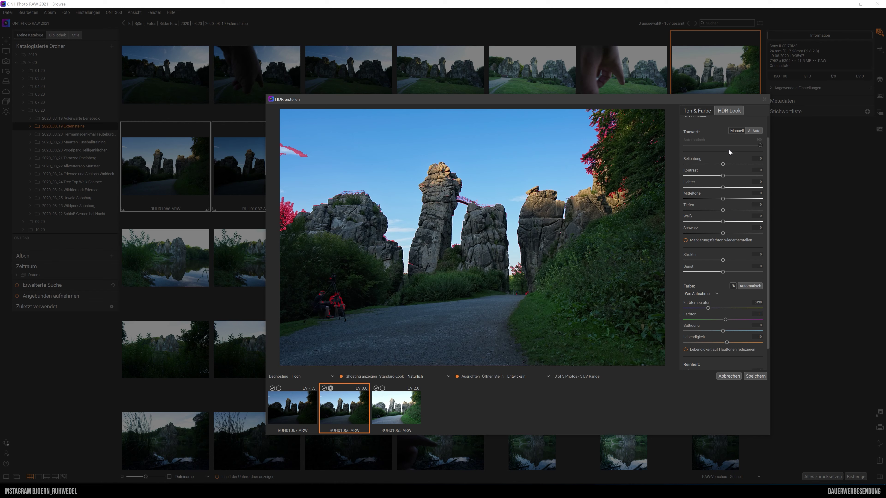
Step: Review the HDR-Look settings, then return to the Ton & Farbe settings
scroll(713, 132, up, 2)
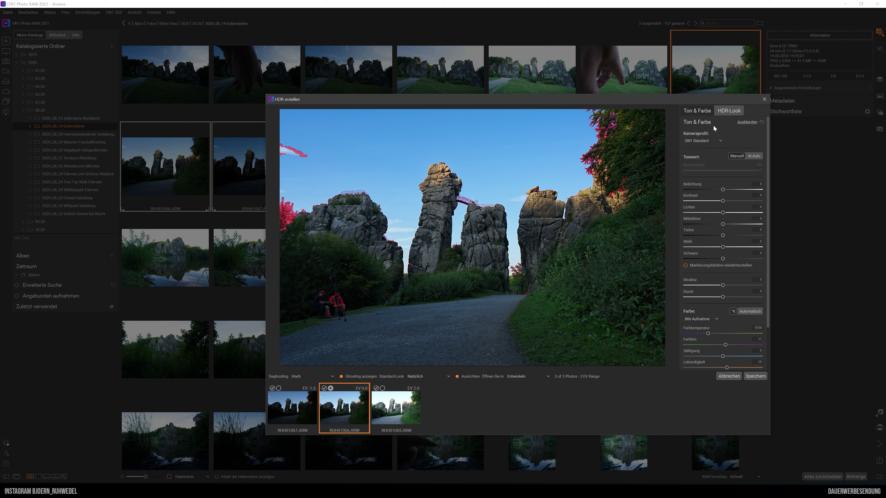
click(730, 111)
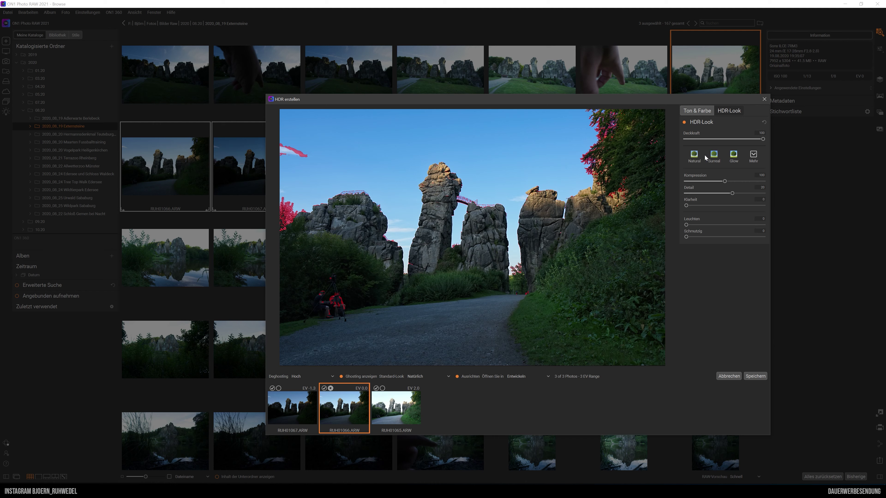
click(697, 110)
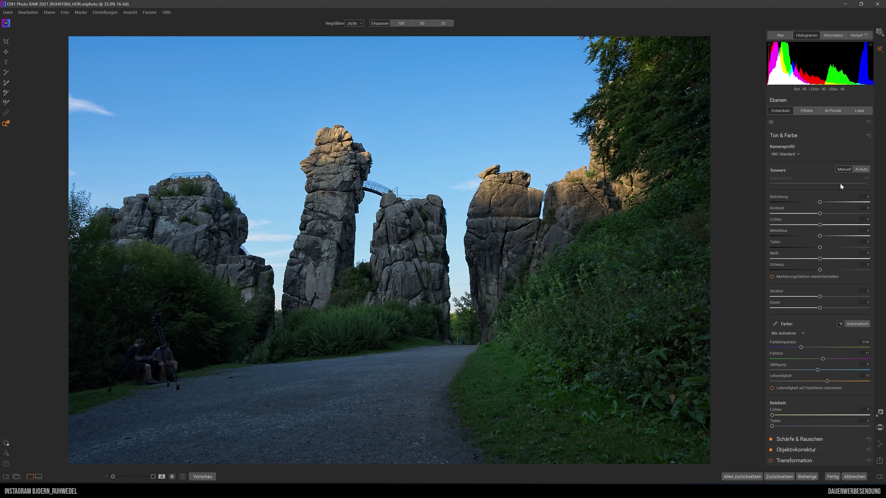
Step: Apply AI Auto tone, add highlight purity, set Lebendigkeit to 42 and warm the colour temperature
click(864, 170)
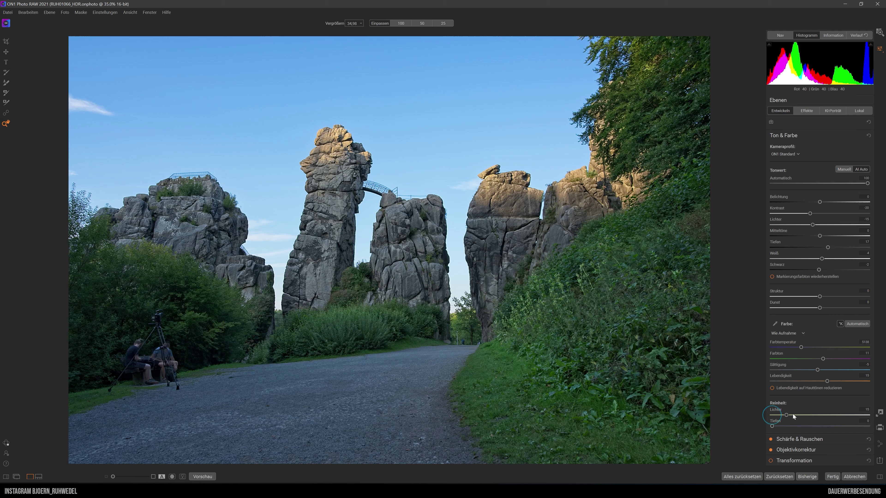
drag(772, 416, 788, 415)
drag(847, 381, 837, 382)
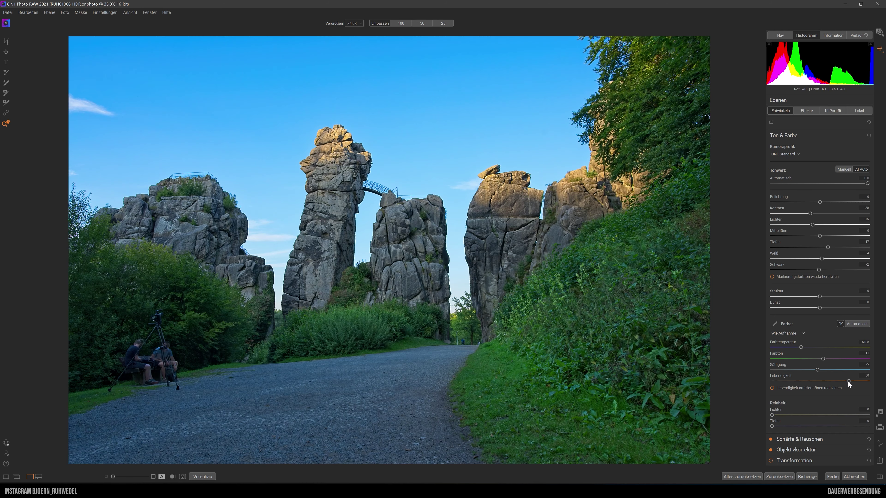
drag(801, 348, 805, 348)
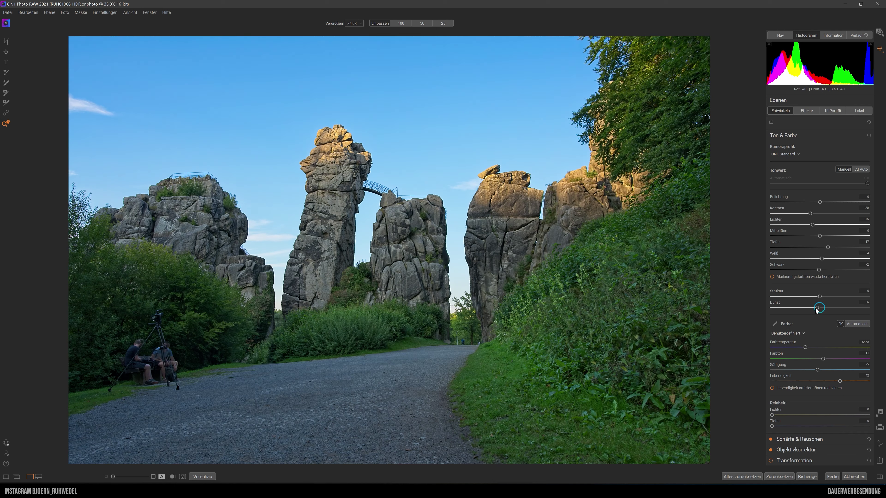
Step: Reduce haze, add structure, then set Kontrast -14, Tiefen 24 and Belichtung 0,2
drag(817, 308, 808, 308)
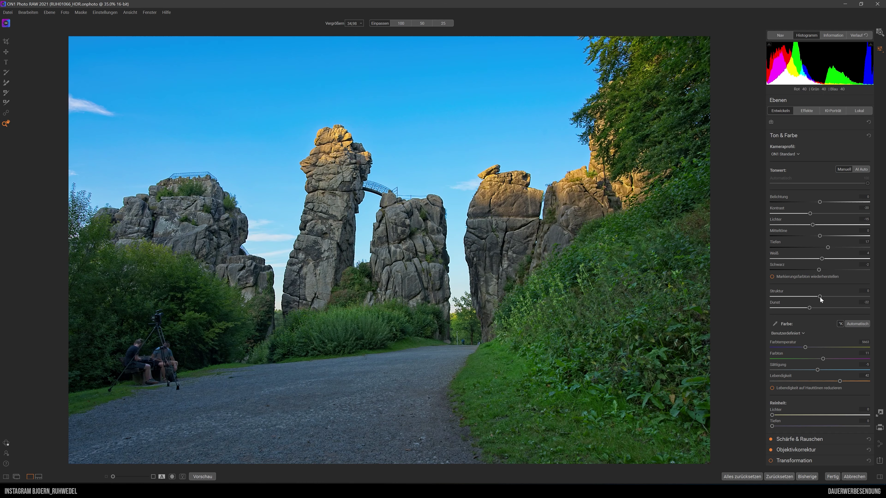
drag(820, 297, 825, 297)
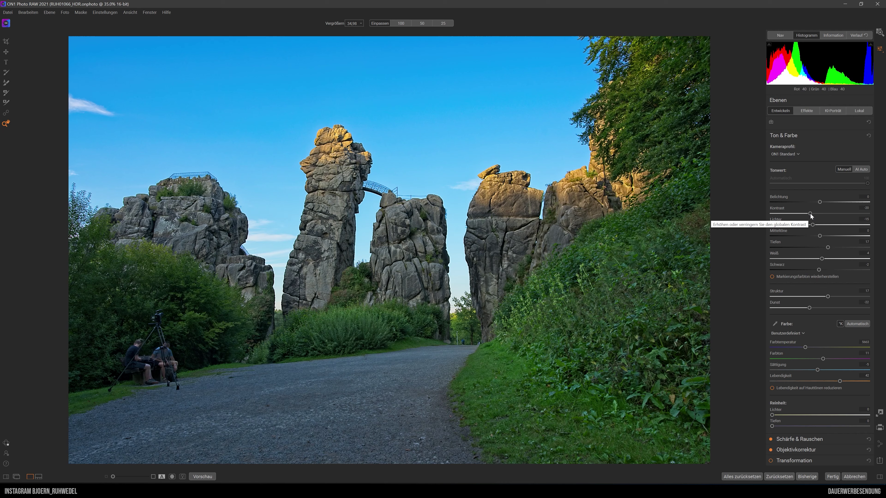
drag(810, 214, 815, 217)
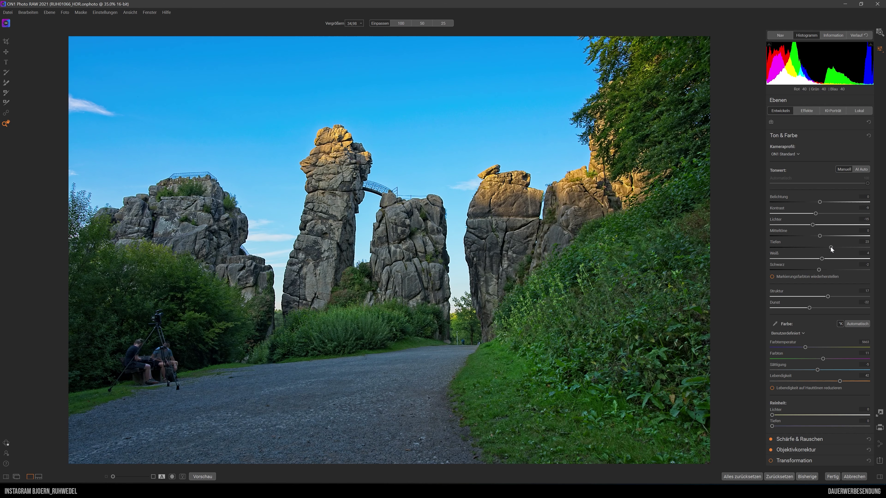
drag(828, 247, 832, 248)
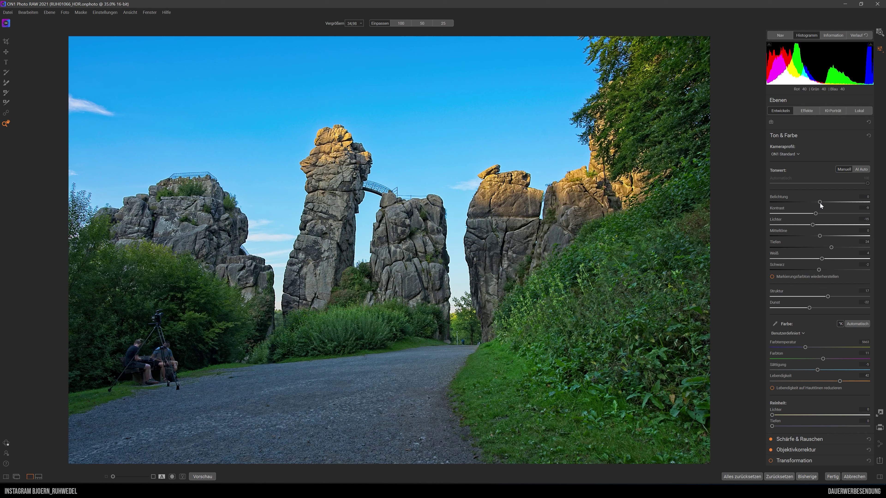
drag(821, 201, 823, 201)
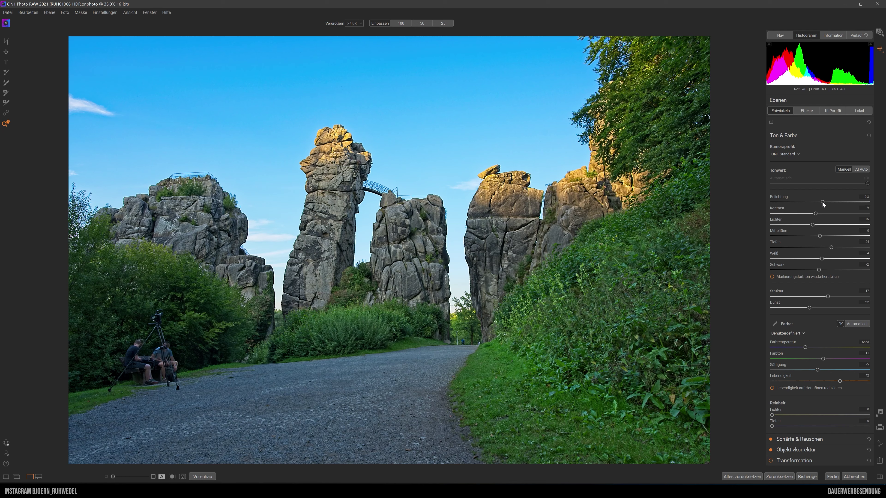
drag(822, 202, 821, 202)
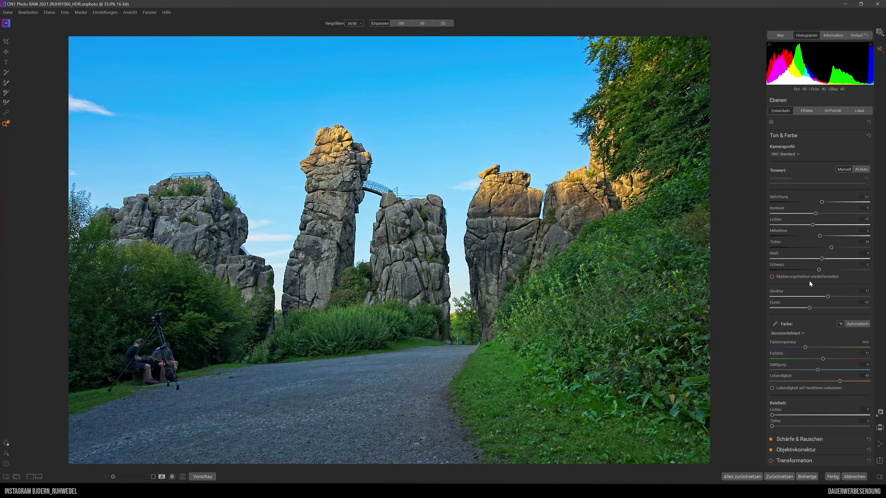
Step: Apply the Low preset under Schärfe & Rauschen for sharpening and luminance noise reduction
click(800, 439)
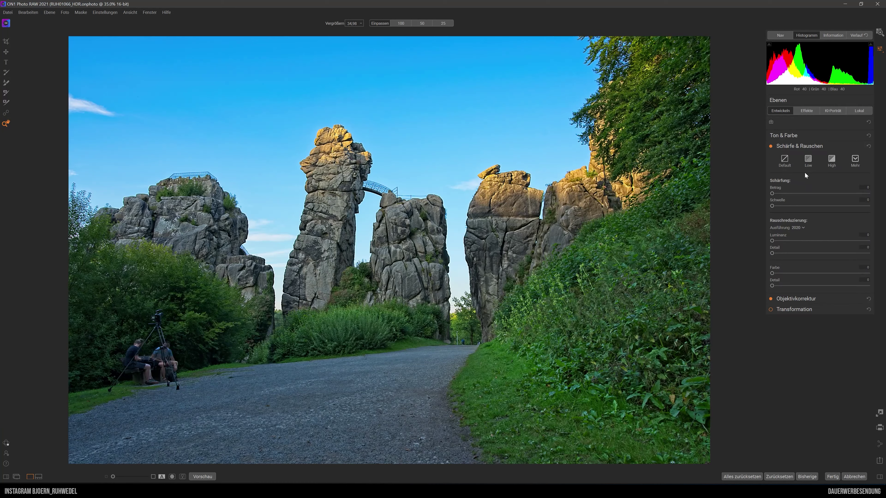
click(810, 161)
click(808, 111)
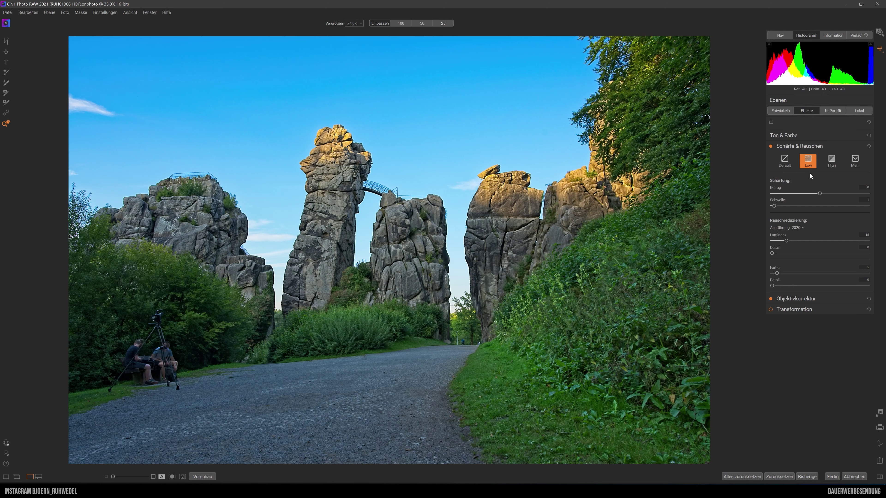
Step: Add an HDR-Look filter with the Surreal preset and lower its opacity to about 80
click(824, 132)
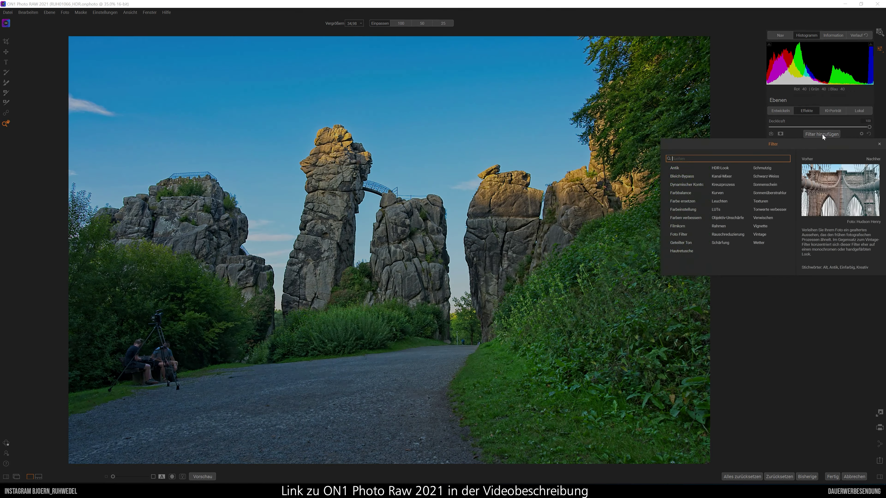
click(805, 147)
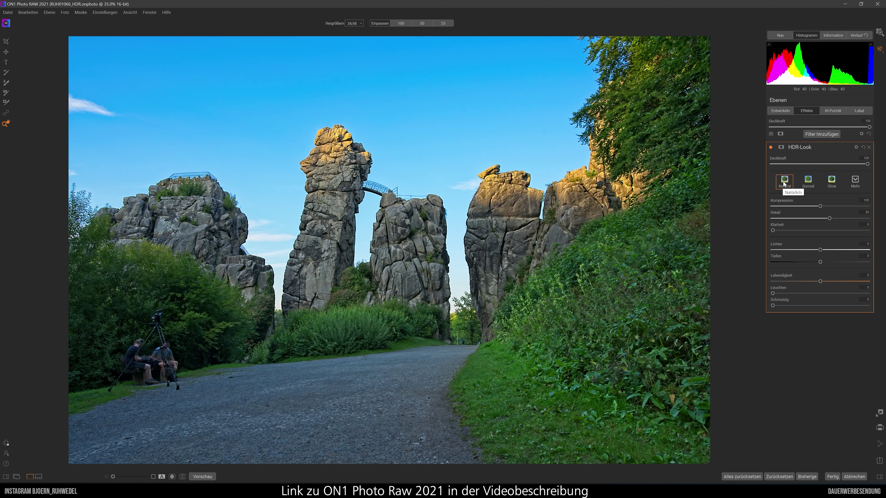
click(809, 181)
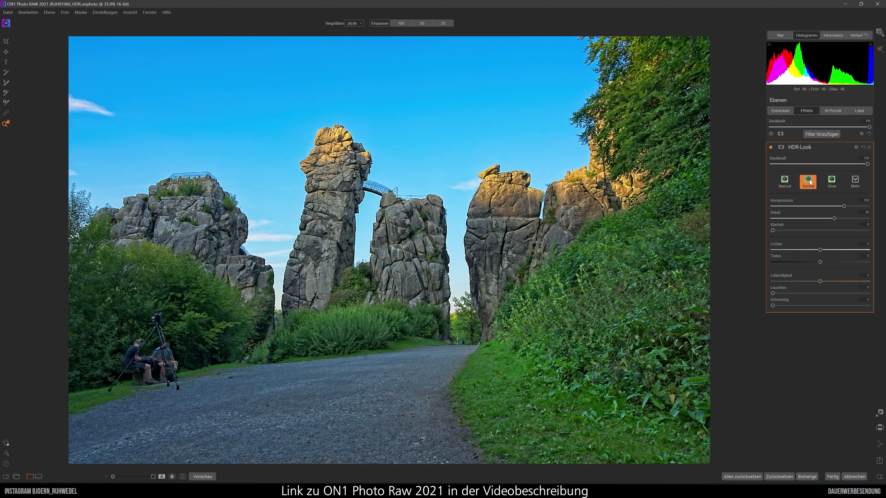
click(832, 180)
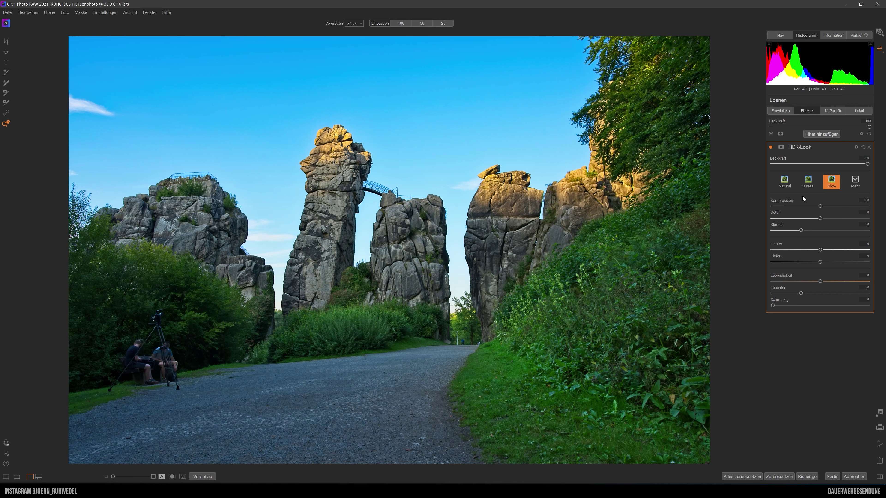
click(808, 181)
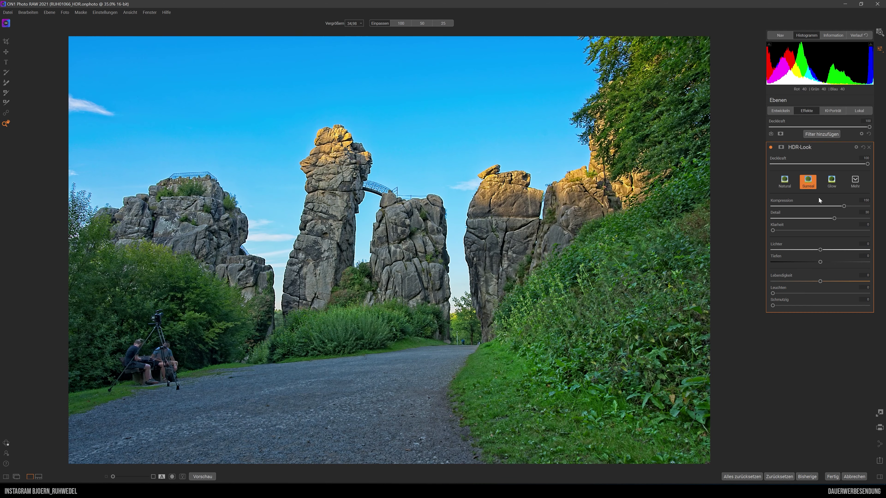
click(855, 181)
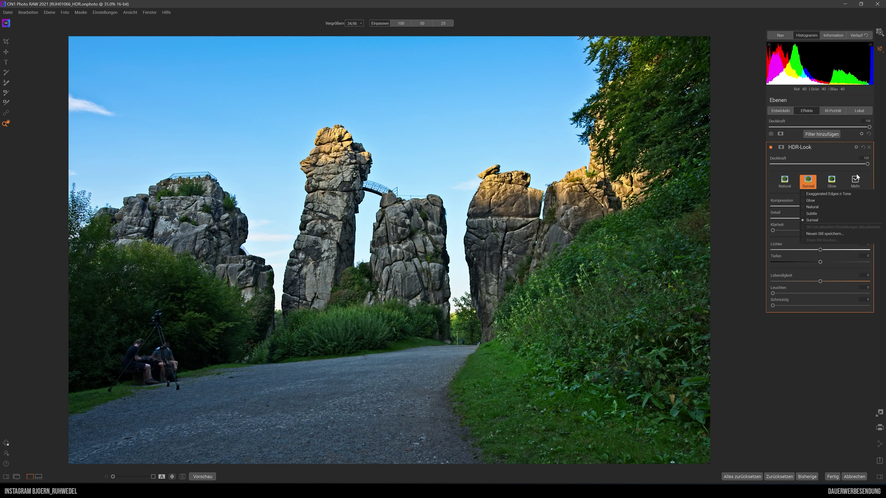
click(868, 165)
mouse_move(868, 165)
mouse_down()
mouse_move(835, 166)
mouse_move(846, 165)
mouse_up()
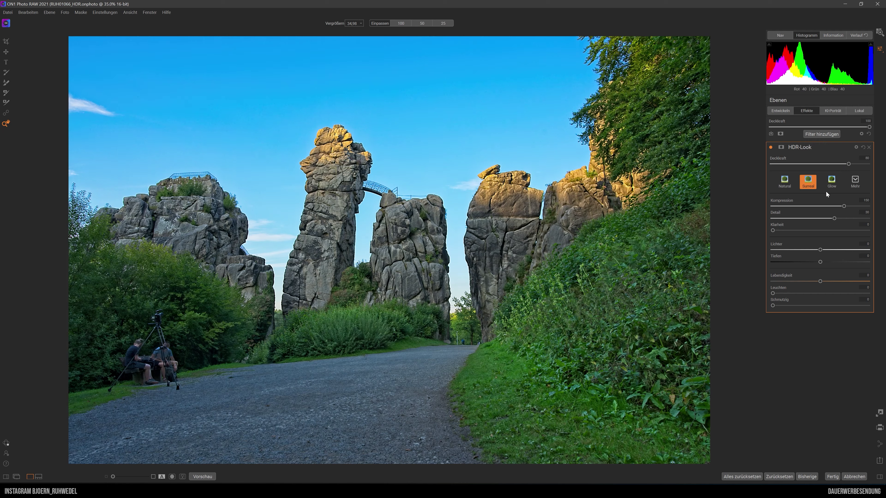
Step: Add a Farbeinstellung filter with the Desert preset, leaving the red hue at 0
mouse_move(799, 148)
click(823, 135)
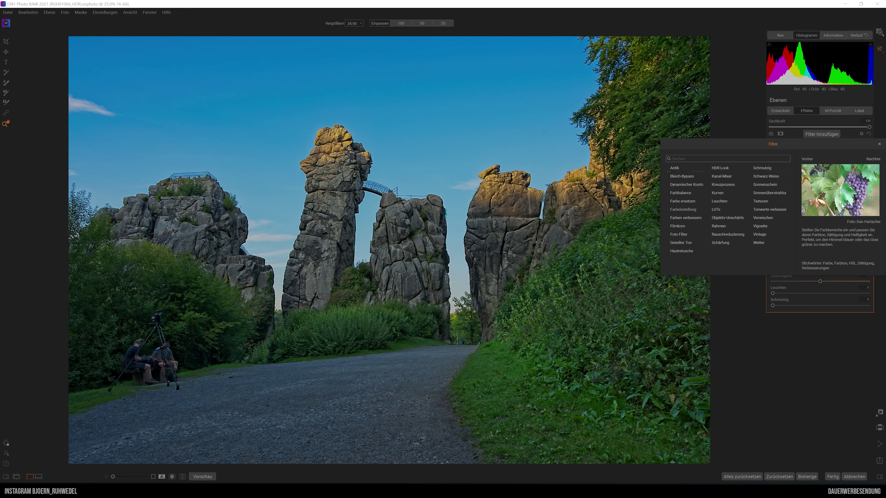
click(842, 206)
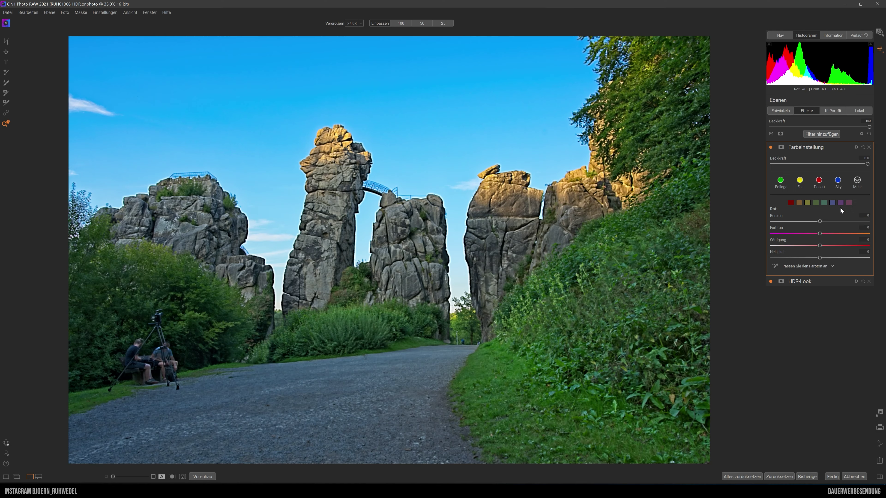
click(800, 182)
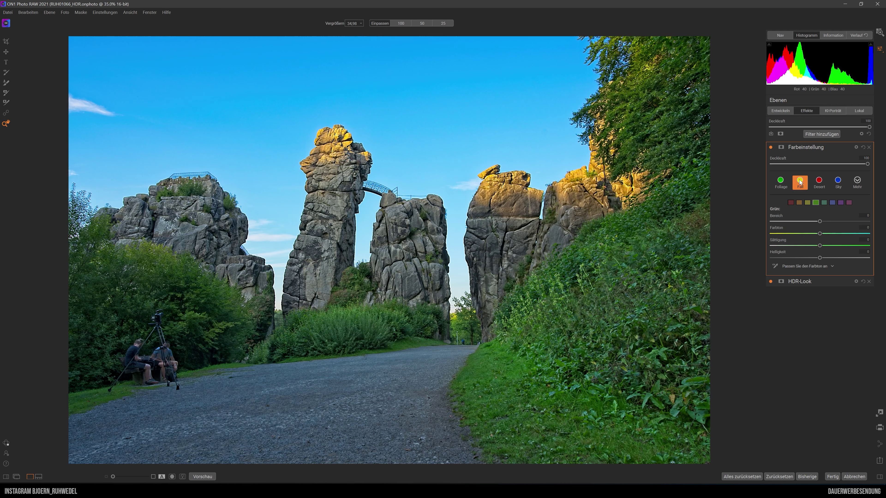
click(817, 183)
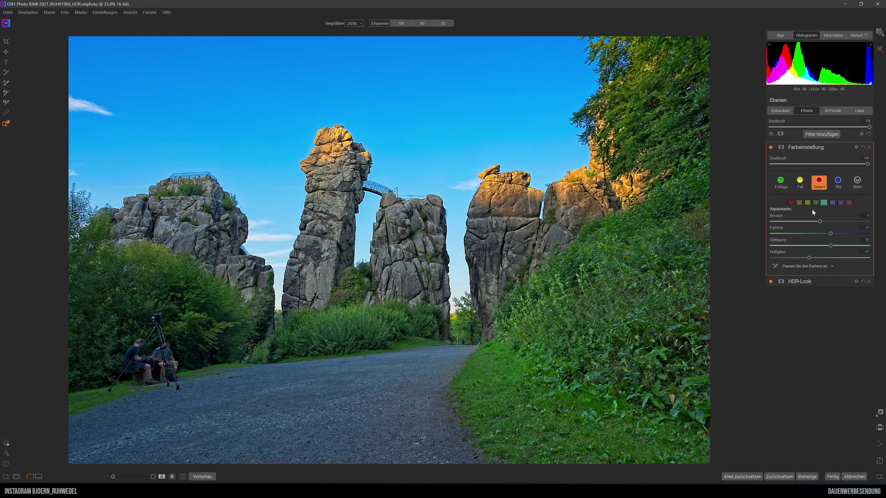
click(791, 203)
drag(820, 233, 822, 233)
double_click(778, 229)
click(810, 147)
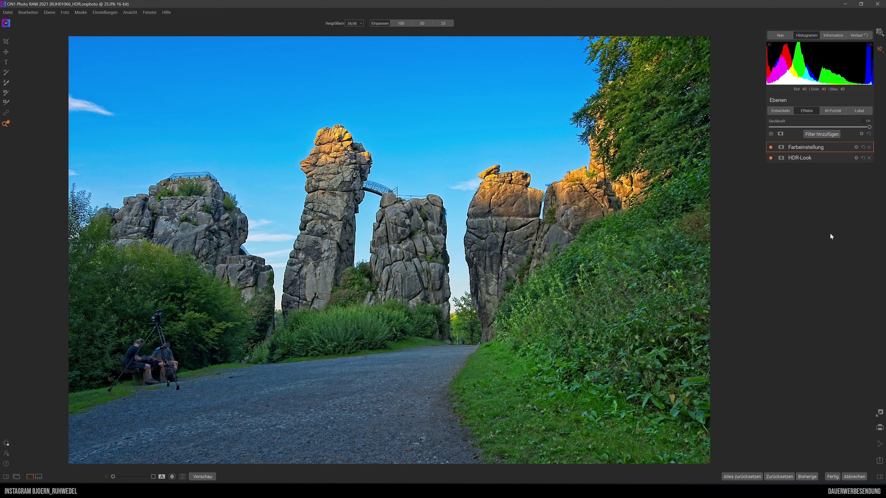
Step: Switch to the Browse module to see the edited RUH01066_HDR thumbnail in the Externsteine folder
click(879, 34)
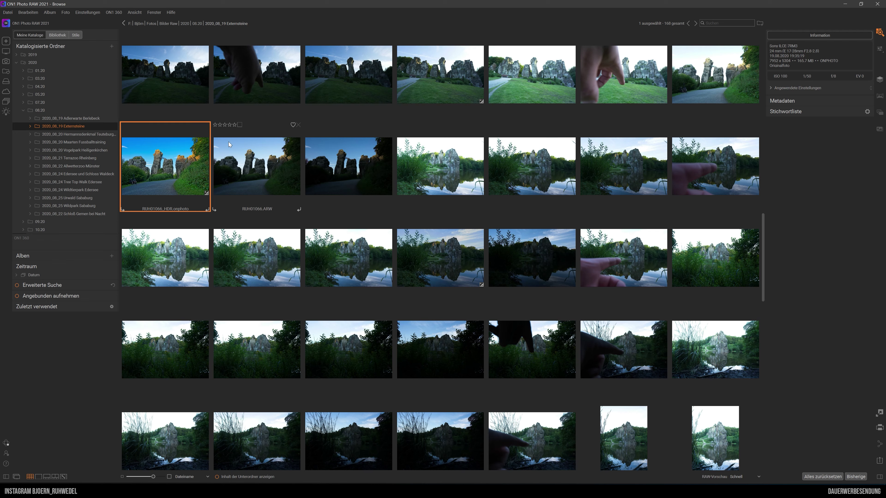
Step: Give RUH01066_HDR a Grün colour label and open it full size in Detail view
mouse_move(165, 166)
click(148, 126)
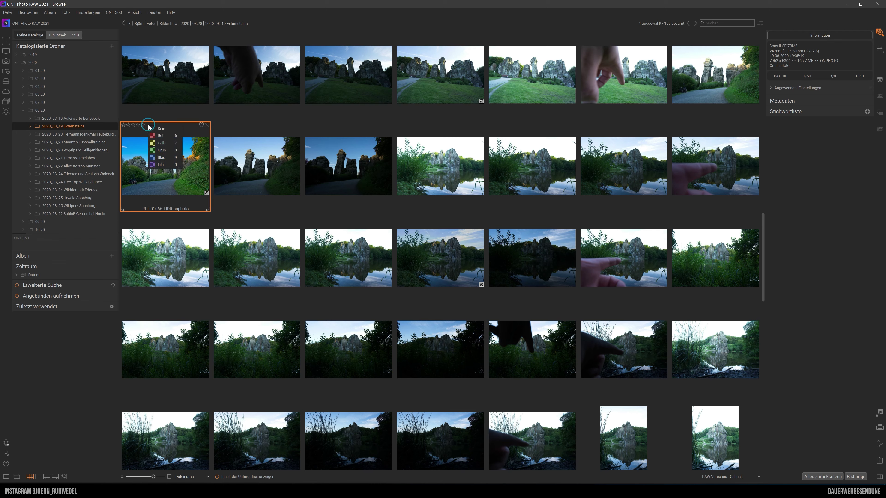
click(157, 151)
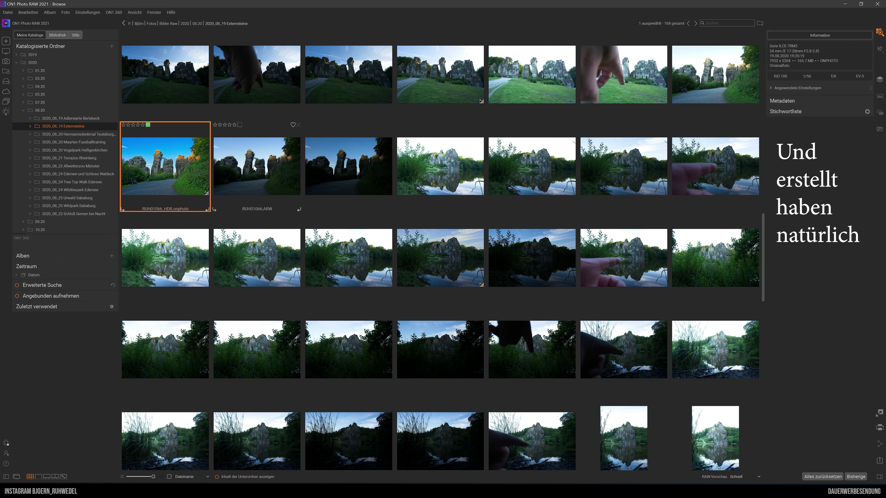
double_click(157, 162)
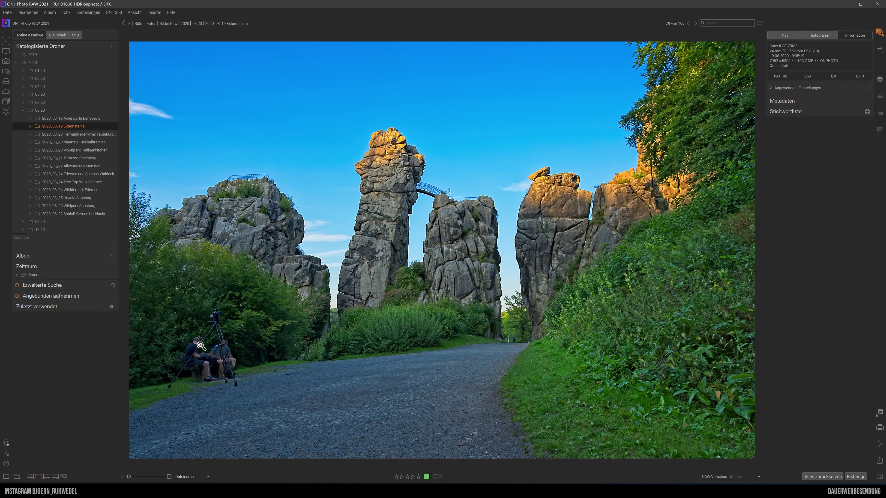
Step: Zoom to 100% on the seated people and pan around the bench and rocks
click(197, 340)
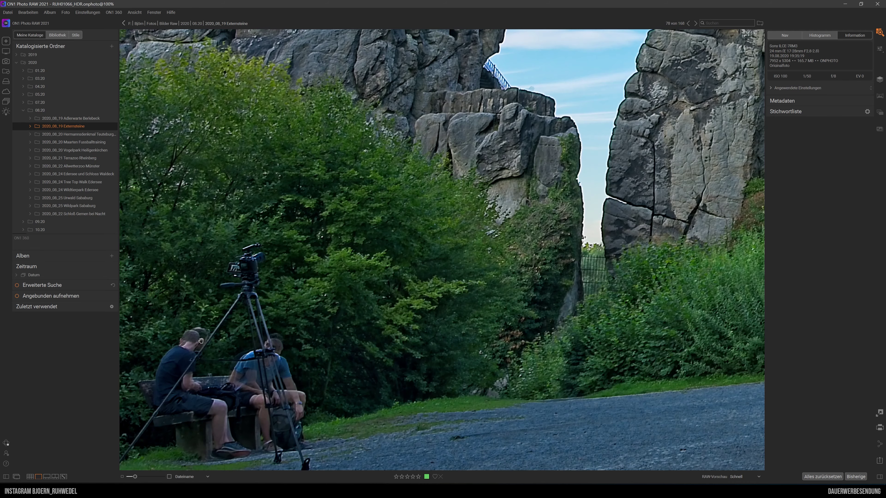
drag(202, 365, 308, 325)
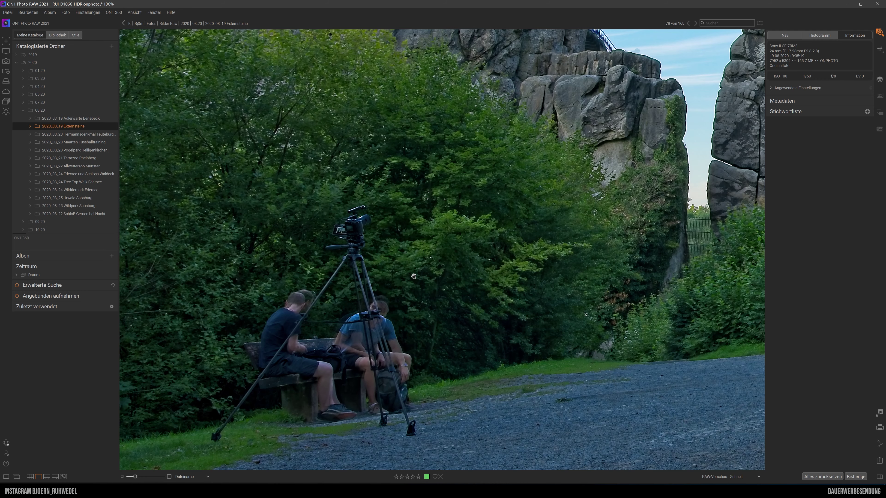
Step: Zoom the Externsteine HDR back out to fit the whole image in view
click(416, 274)
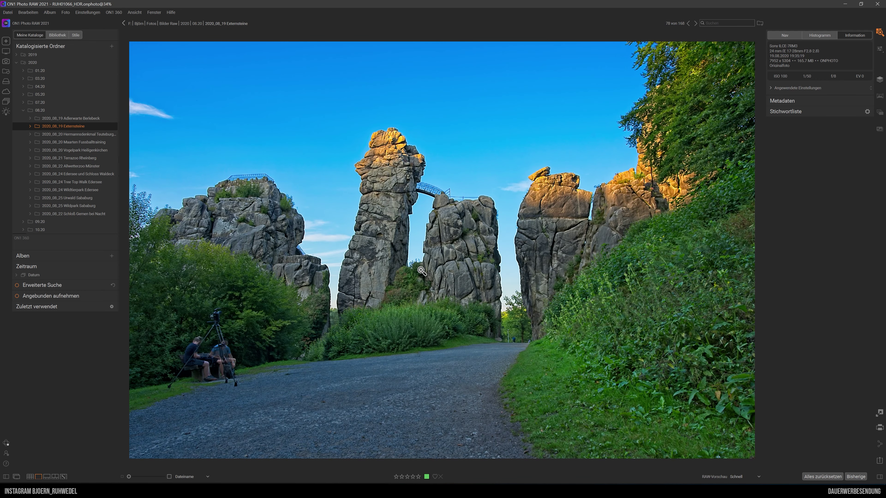